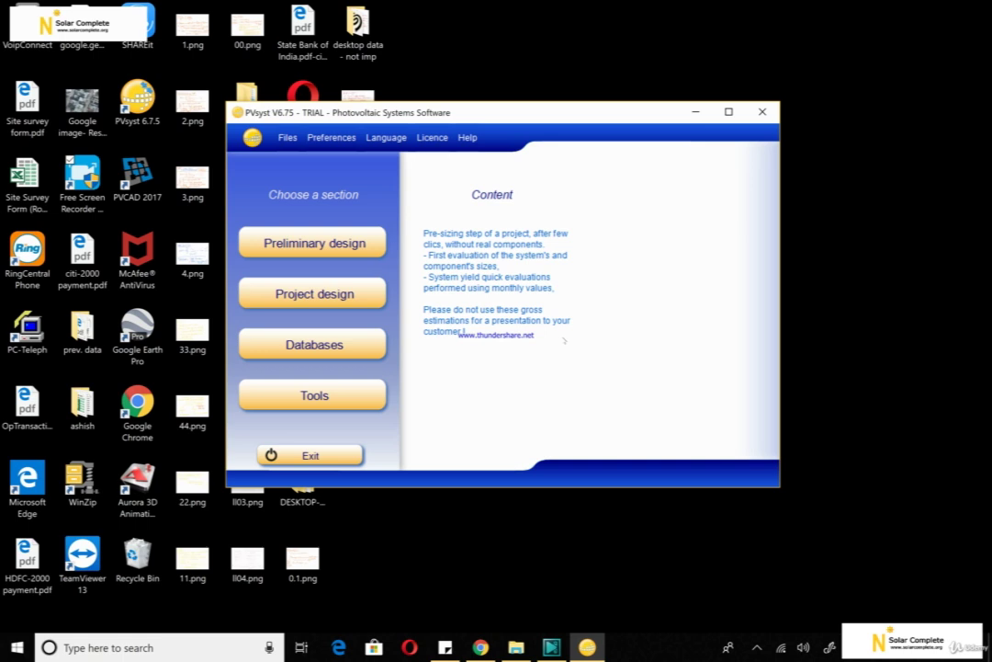
{"action": "left_click", "coordinate": [464, 141]}
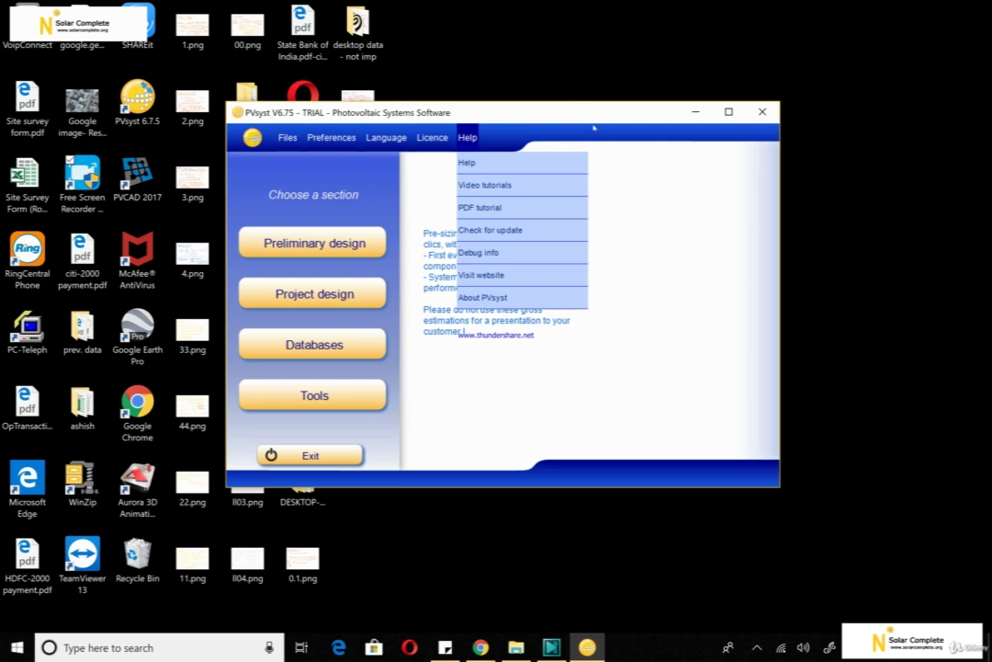
{"action": "left_click", "coordinate": [460, 141]}
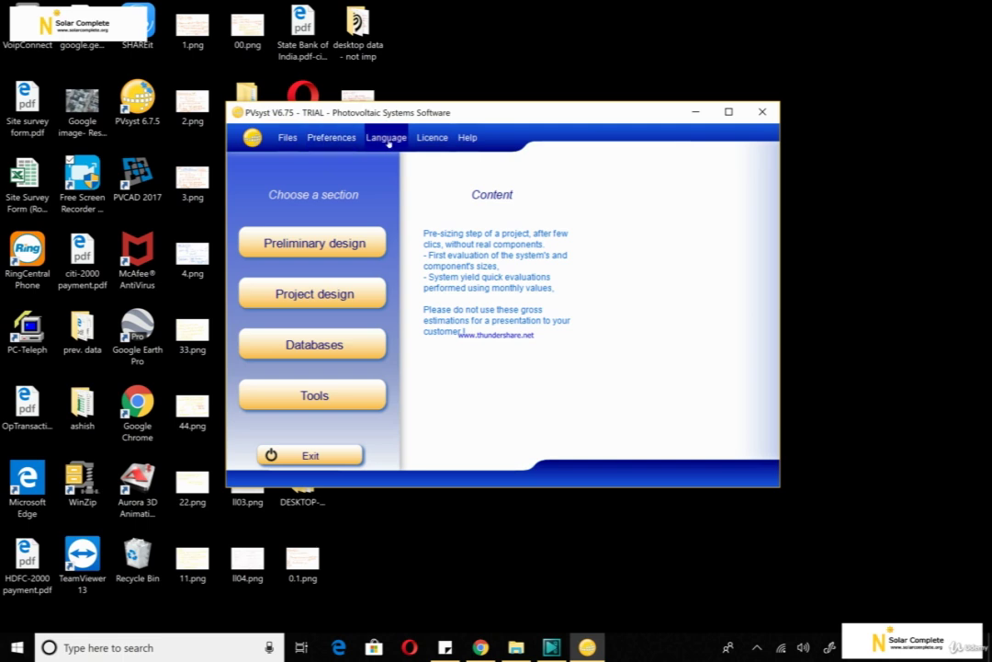
{"action": "left_click", "coordinate": [287, 138]}
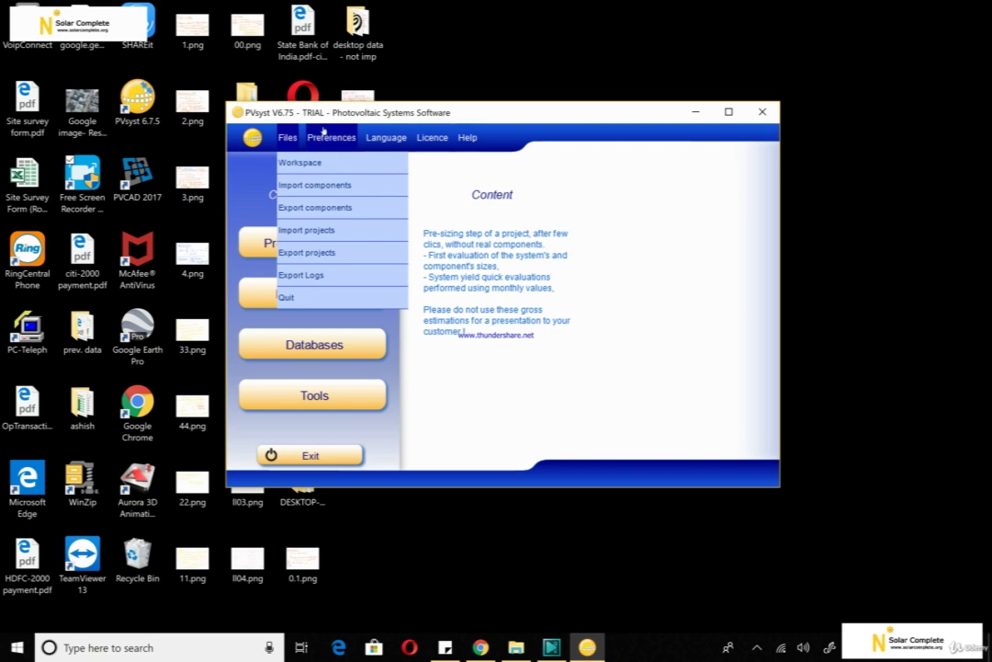
{"action": "left_click", "coordinate": [326, 135]}
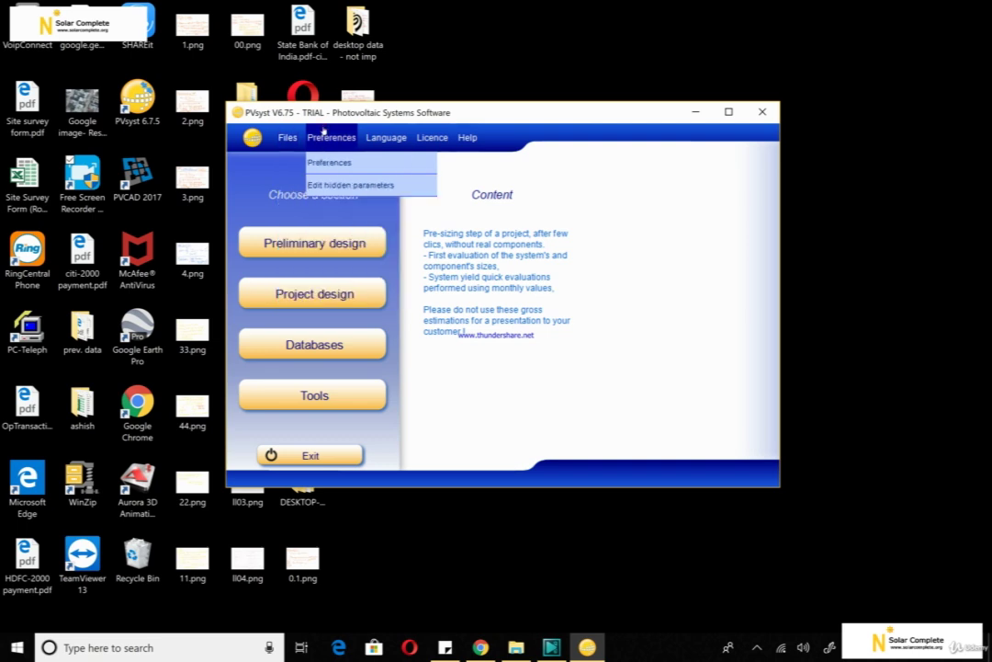
Switch the interface language to French and back to English
{"action": "left_click", "coordinate": [380, 134]}
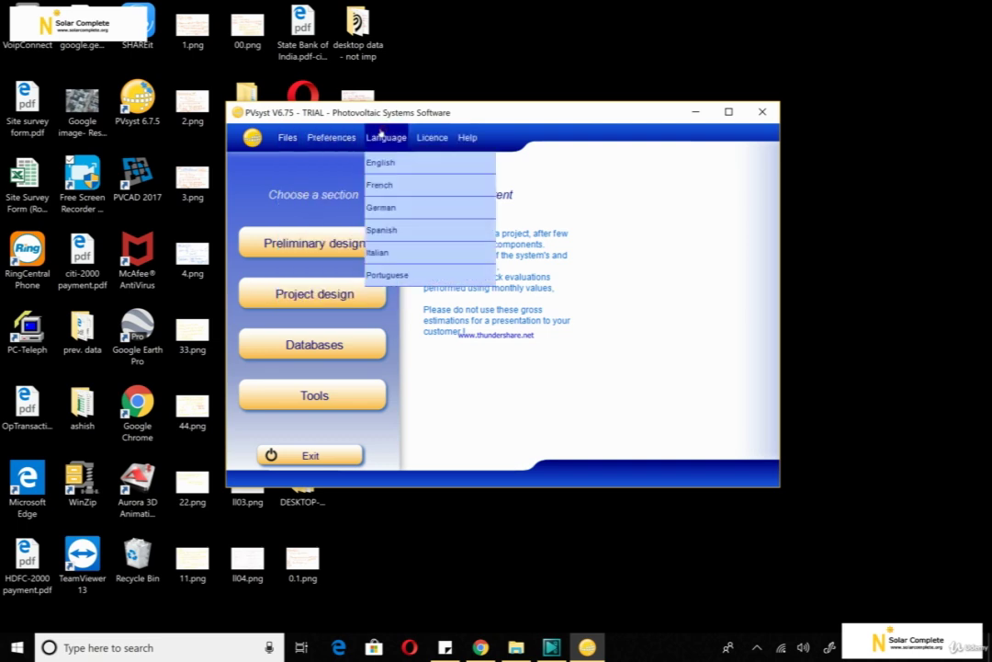
{"action": "left_click", "coordinate": [379, 185]}
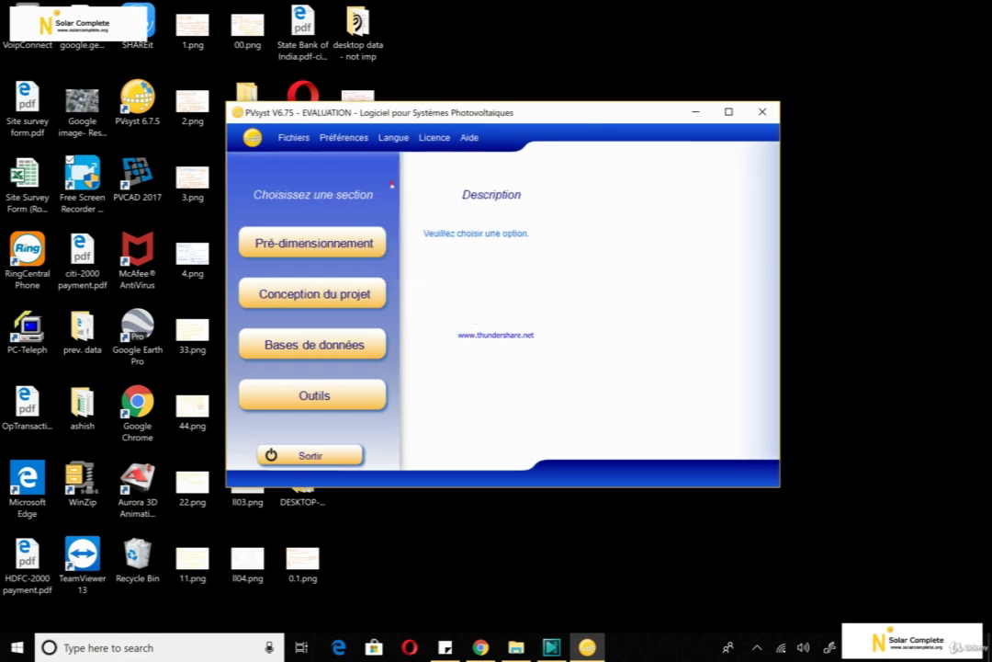
{"action": "left_click", "coordinate": [384, 136]}
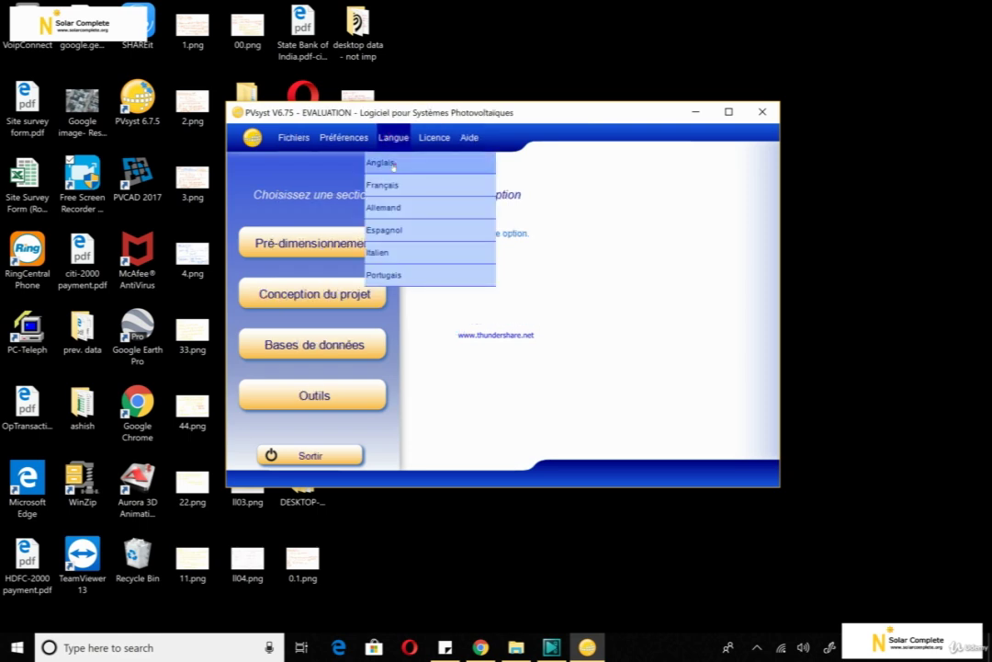
{"action": "left_click", "coordinate": [391, 161]}
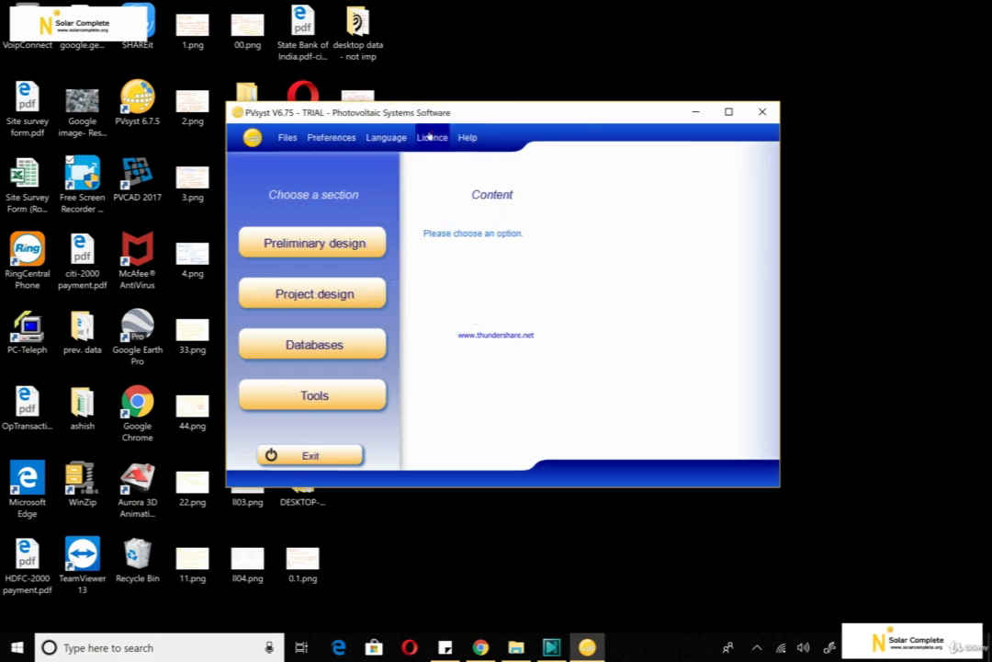
{"action": "left_click", "coordinate": [430, 136]}
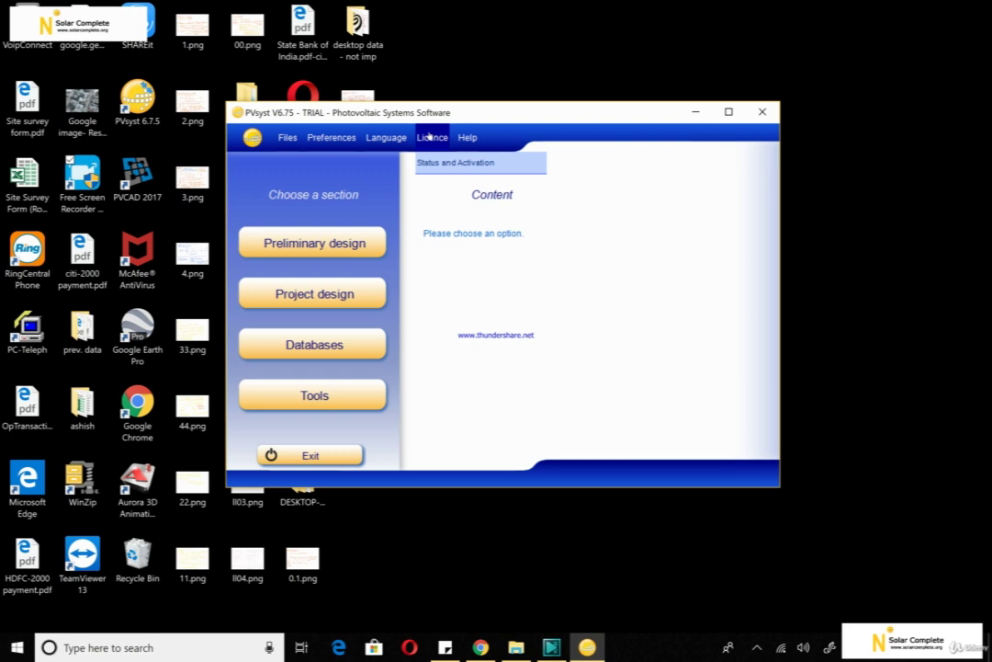
{"action": "left_click", "coordinate": [461, 137]}
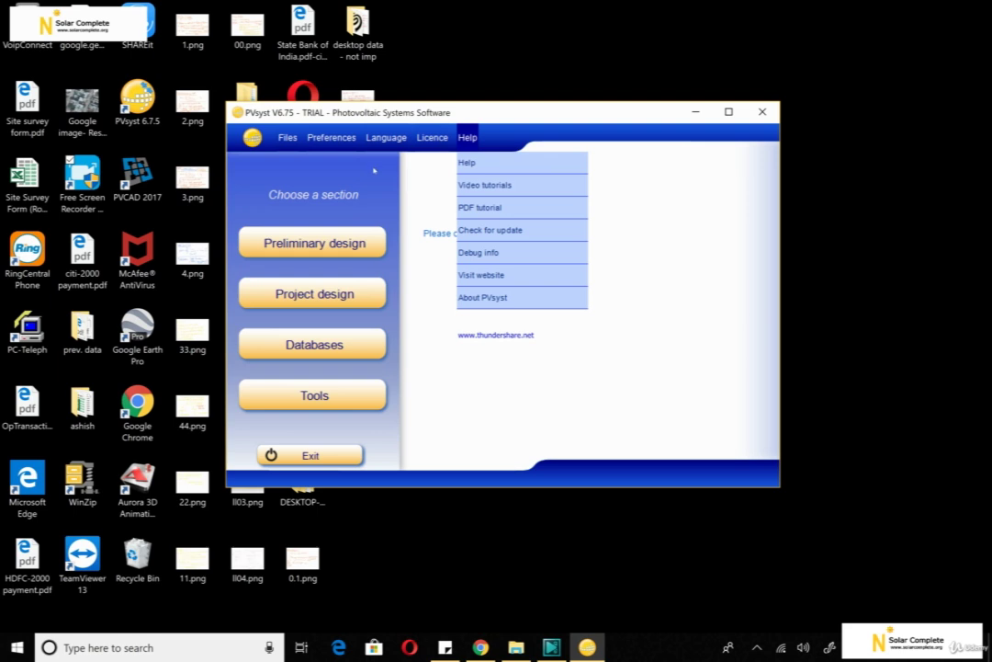
{"action": "left_click", "coordinate": [287, 138]}
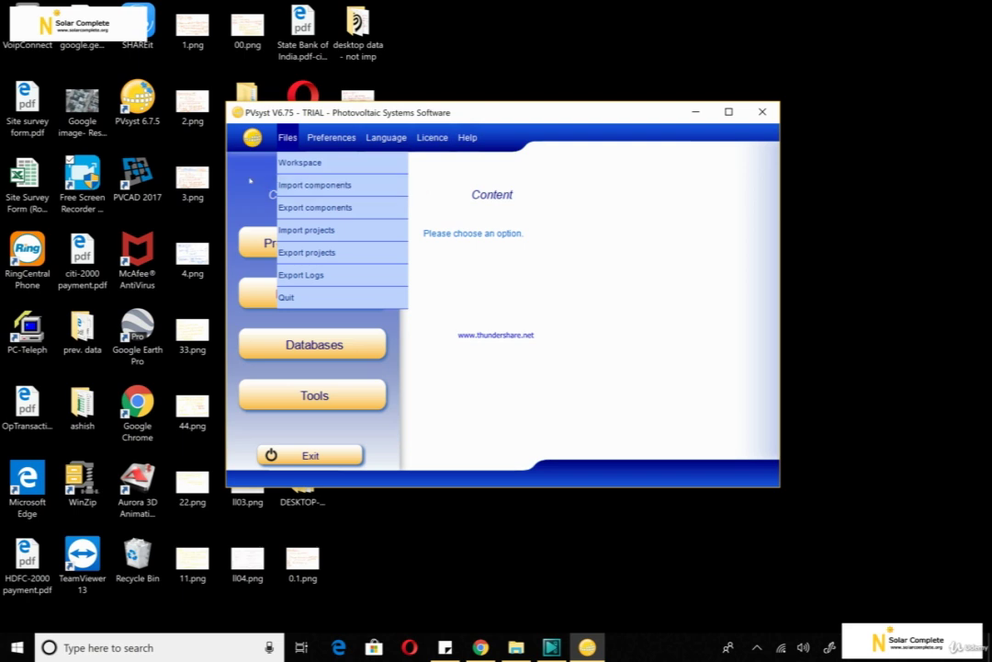
{"action": "left_click", "coordinate": [279, 138]}
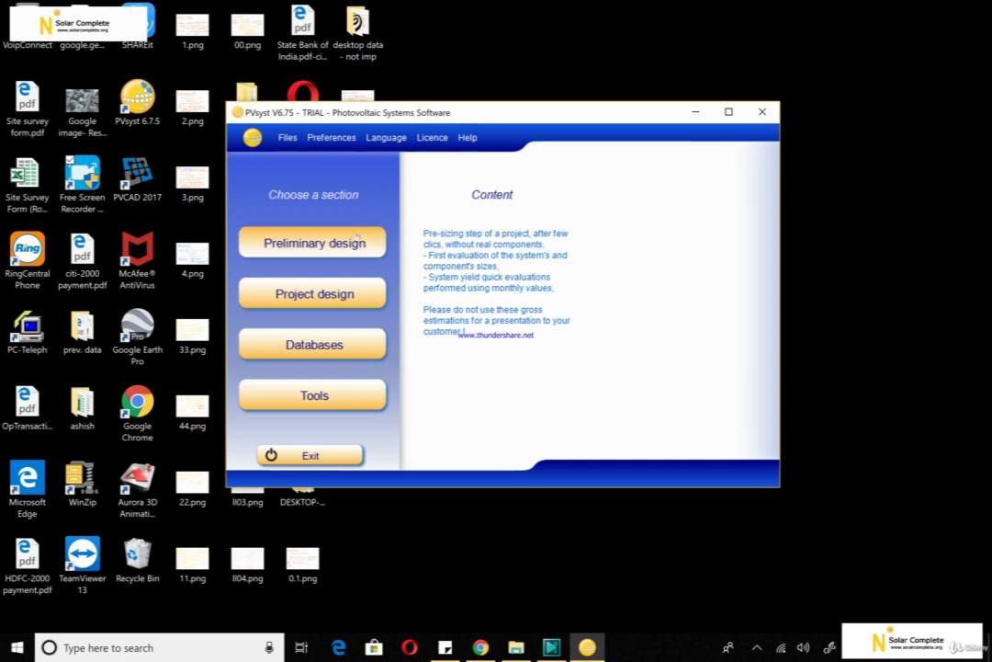
Start a preliminary design for a grid-connected system
{"action": "left_click", "coordinate": [314, 242]}
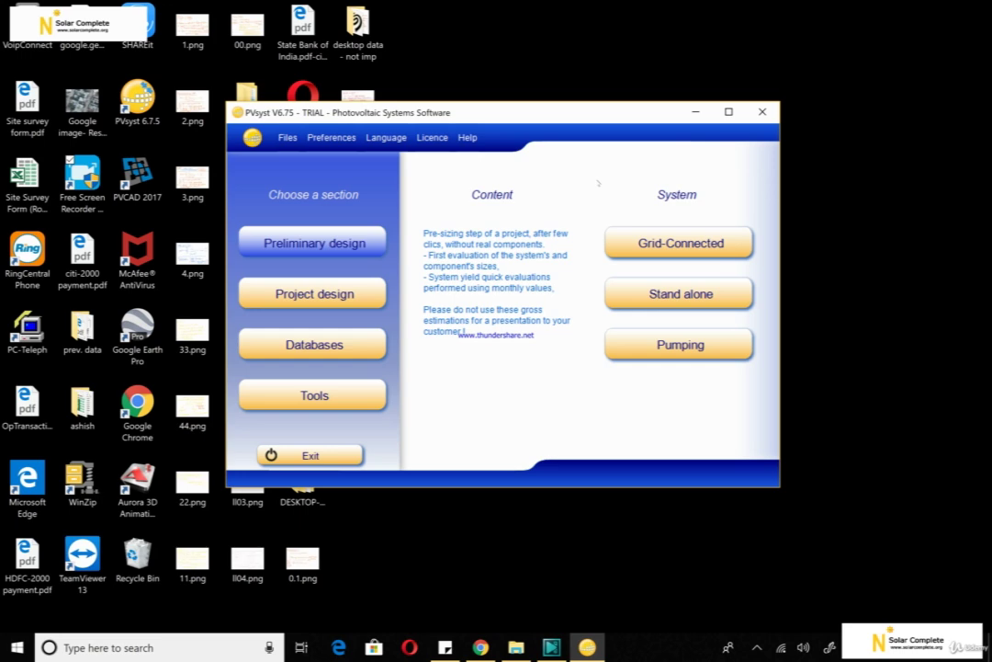
{"action": "left_click", "coordinate": [654, 240]}
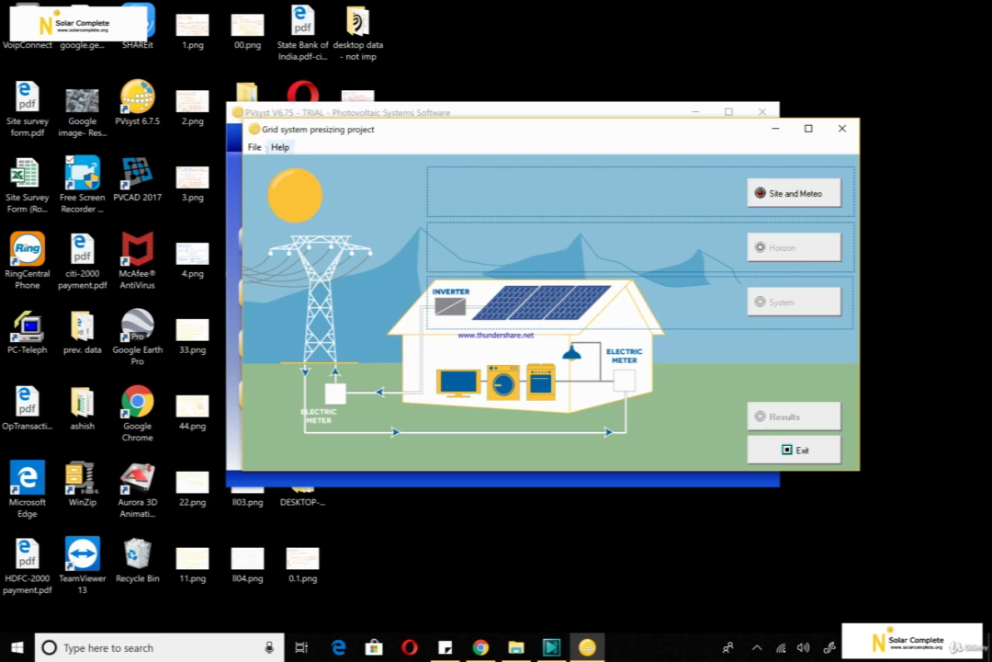
View the presizing project's preferences with the specific pre-sizing cost parameters, and close them without making changes
{"action": "left_click", "coordinate": [255, 147]}
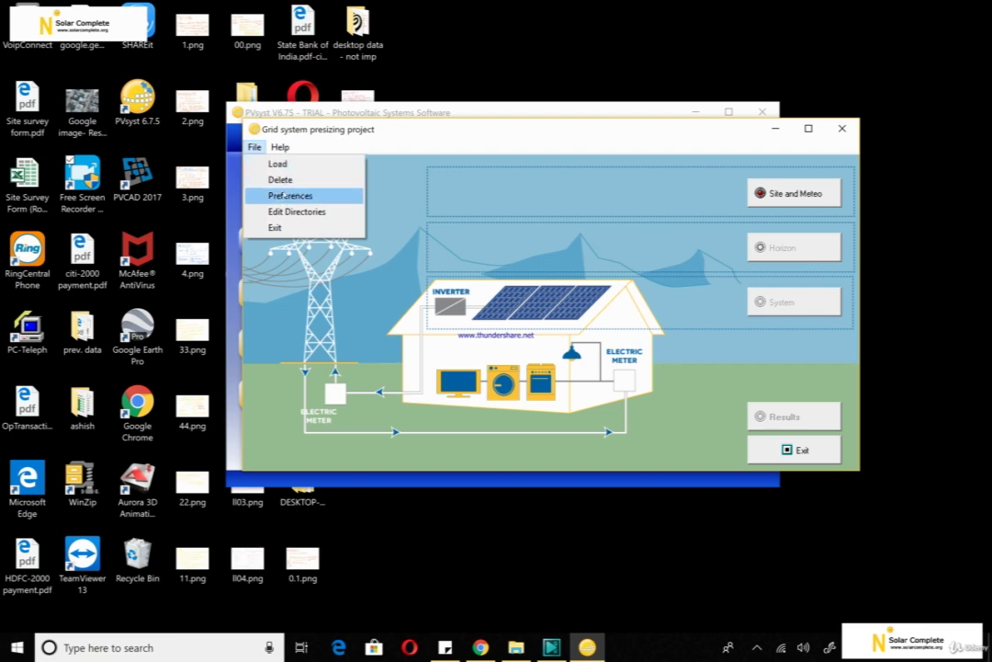
{"action": "left_click", "coordinate": [287, 196]}
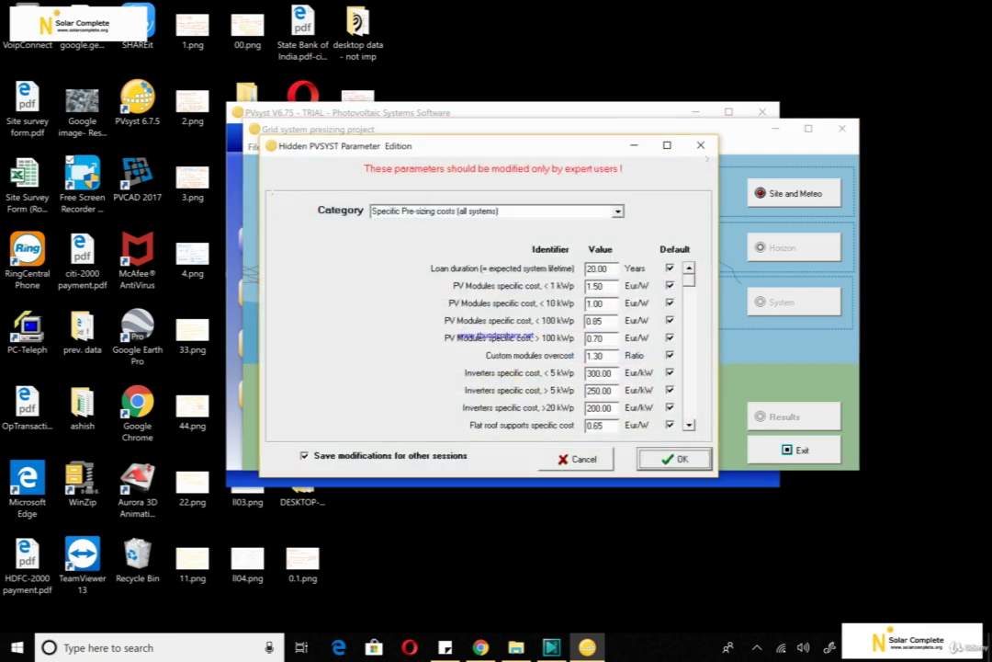
{"action": "left_click", "coordinate": [704, 147]}
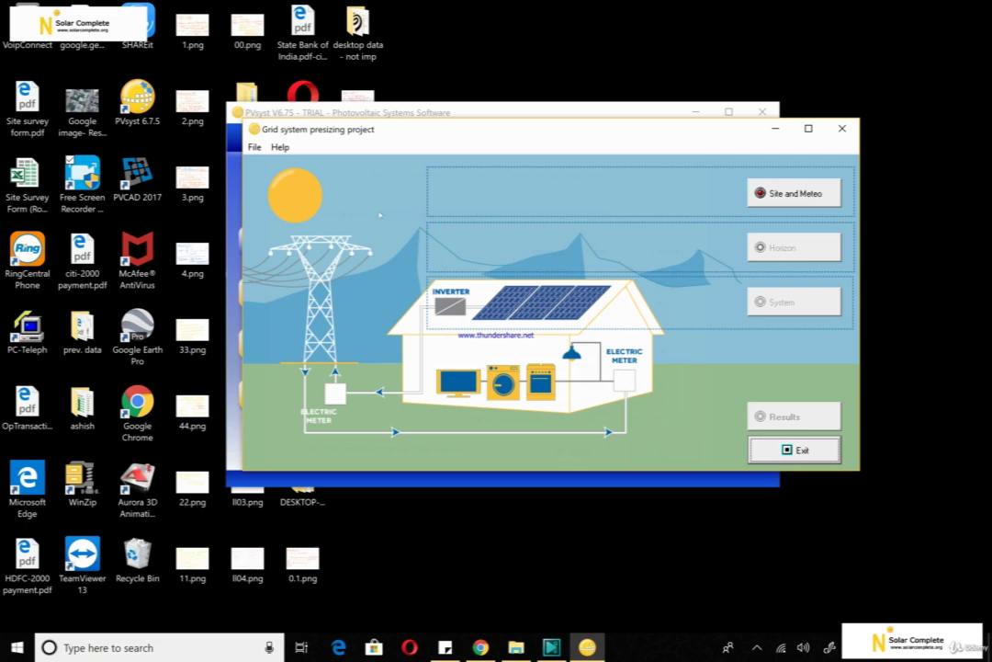
{"action": "left_click", "coordinate": [253, 147]}
Open the project's site and meteo definition and rename the project "Grid power plant- New delhi"
{"action": "left_click", "coordinate": [792, 195]}
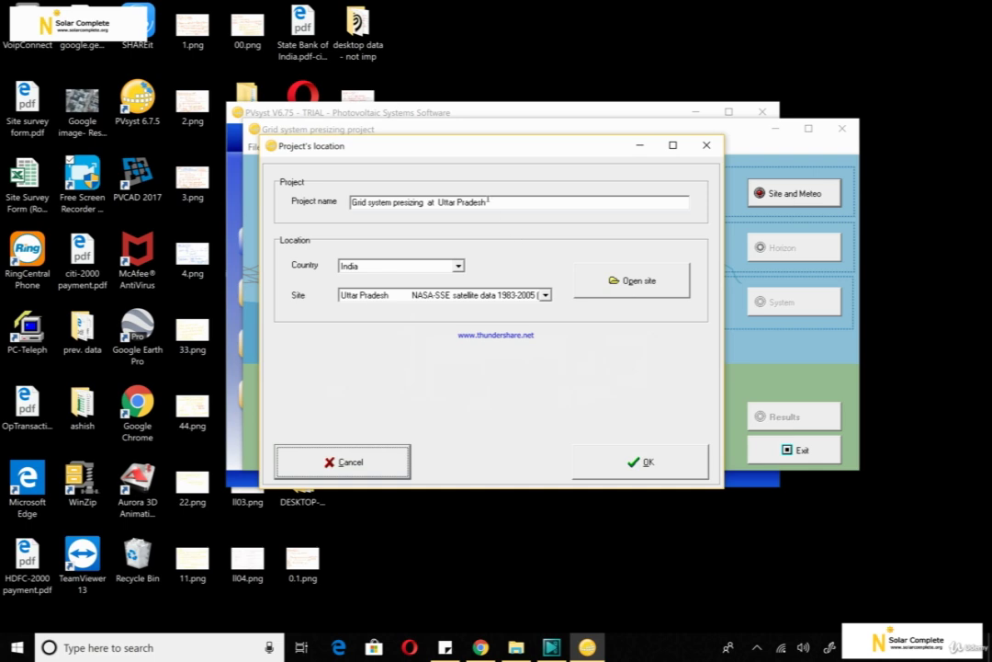
{"action": "left_click", "coordinate": [490, 199]}
{"action": "key", "text": "BackSpace"}
{"action": "key", "text": "BackSpace"}
{"action": "key", "text": "BackSpace"}
{"action": "key", "text": "BackSpace"}
{"action": "key", "text": "BackSpace"}
{"action": "key", "text": "BackSpace"}
{"action": "key", "text": "BackSpace"}
{"action": "key", "text": "BackSpace"}
{"action": "key", "text": "BackSpace"}
{"action": "key", "text": "BackSpace"}
{"action": "key", "text": "BackSpace"}
{"action": "key", "text": "BackSpace"}
{"action": "key", "text": "BackSpace"}
{"action": "key", "text": "BackSpace"}
{"action": "key", "text": "BackSpace"}
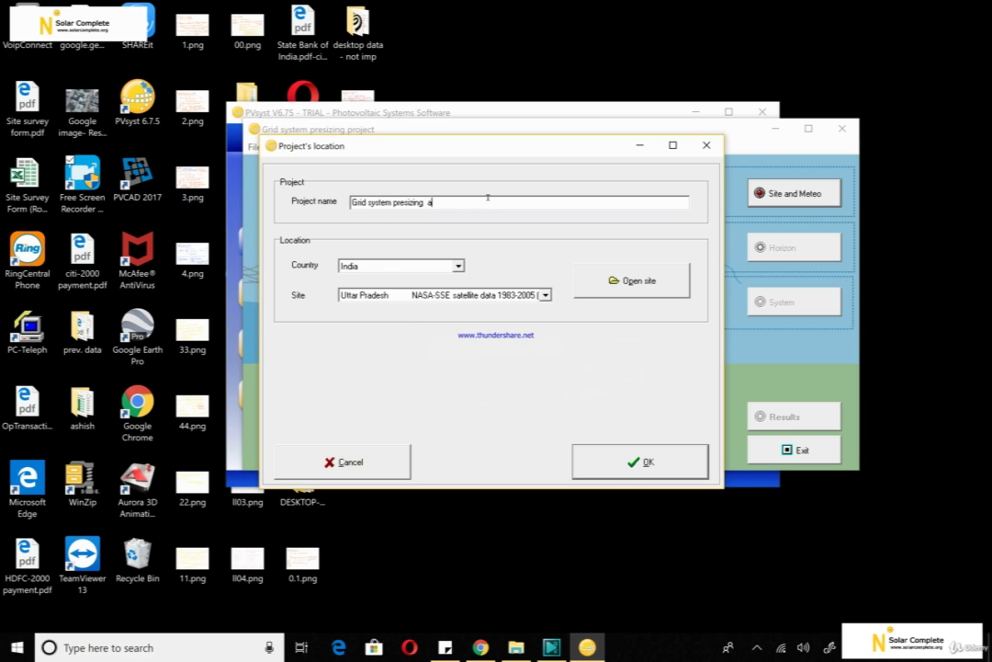
{"action": "key", "text": "BackSpace"}
{"action": "key", "text": "BackSpace"}
{"action": "key", "text": "BackSpace"}
{"action": "key", "text": "BackSpace"}
{"action": "key", "text": "BackSpace"}
{"action": "key", "text": "BackSpace"}
{"action": "key", "text": "BackSpace"}
{"action": "key", "text": "BackSpace"}
{"action": "key", "text": "BackSpace"}
{"action": "key", "text": "BackSpace"}
{"action": "key", "text": "BackSpace"}
{"action": "key", "text": "BackSpace"}
{"action": "key", "text": "BackSpace"}
{"action": "key", "text": "BackSpace"}
{"action": "key", "text": "BackSpace"}
{"action": "key", "text": "BackSpace"}
{"action": "key", "text": "BackSpace"}
{"action": "key", "text": "BackSpace"}
{"action": "key", "text": "BackSpace"}
{"action": "key", "text": "BackSpace"}
{"action": "type", "text": "Grid power plant -"}
{"action": "key", "text": "BackSpace"}
{"action": "key", "text": "BackSpace"}
{"action": "key", "text": "BackSpace"}
{"action": "type", "text": "Delhi"}
{"action": "key", "text": "BackSpace"}
{"action": "key", "text": "BackSpace"}
{"action": "key", "text": "BackSpace"}
{"action": "key", "text": "BackSpace"}
{"action": "key", "text": "BackSpace"}
{"action": "key", "text": "BackSpace"}
{"action": "type", "text": "- New delhi"}
Keep India as the country and choose the Delhi/Safdarjung MeteoNorm 7.2 station as the project site
{"action": "left_click", "coordinate": [458, 265]}
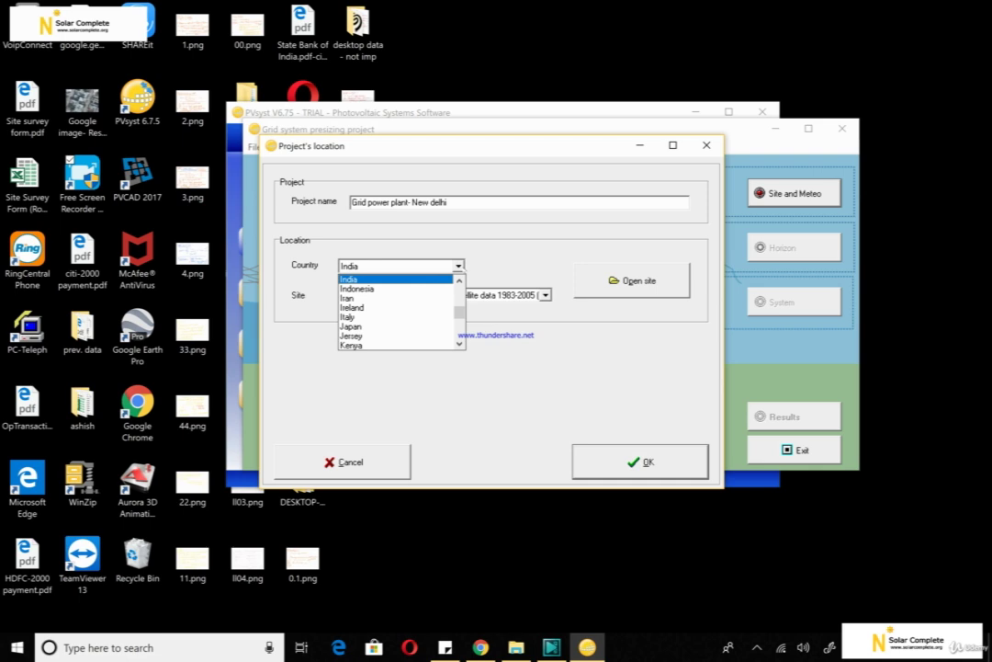
{"action": "left_click", "coordinate": [461, 268]}
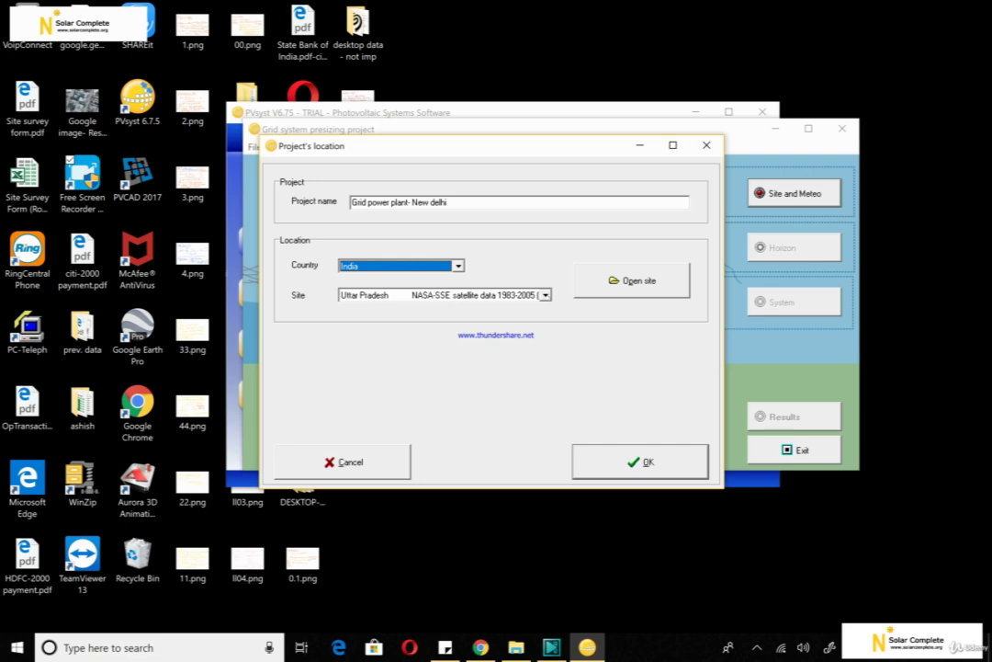
{"action": "left_click", "coordinate": [546, 295]}
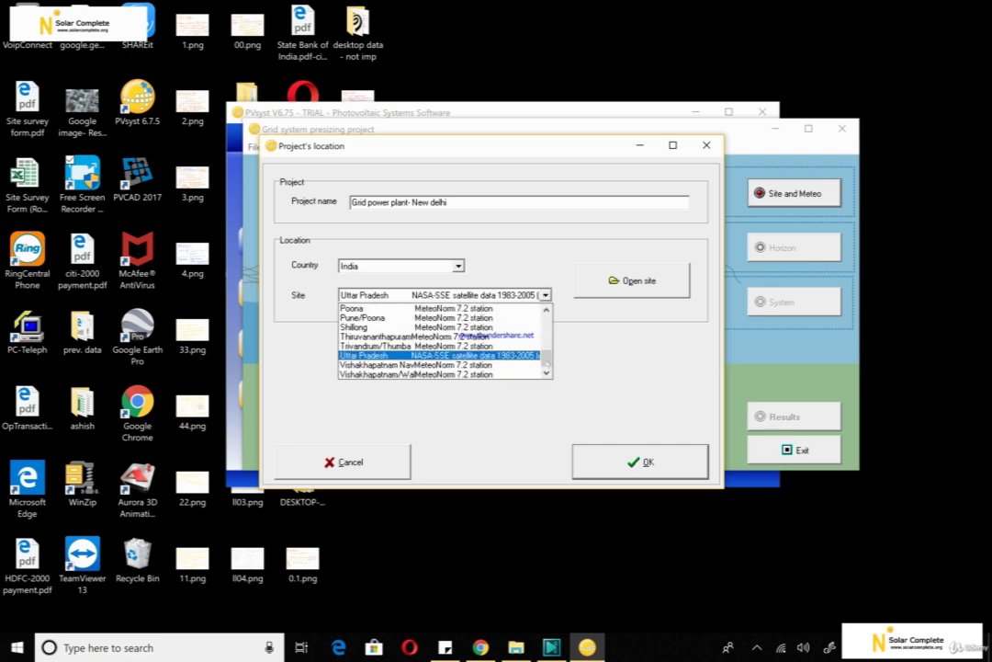
{"action": "left_click_drag", "start_coordinate": [548, 364], "coordinate": [548, 323]}
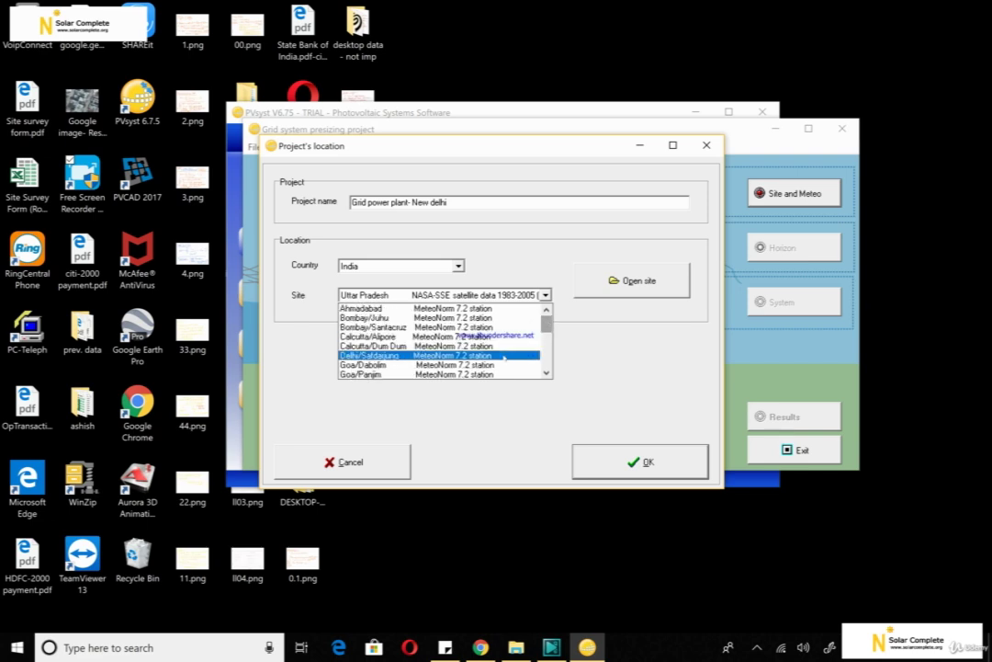
{"action": "left_click", "coordinate": [503, 356]}
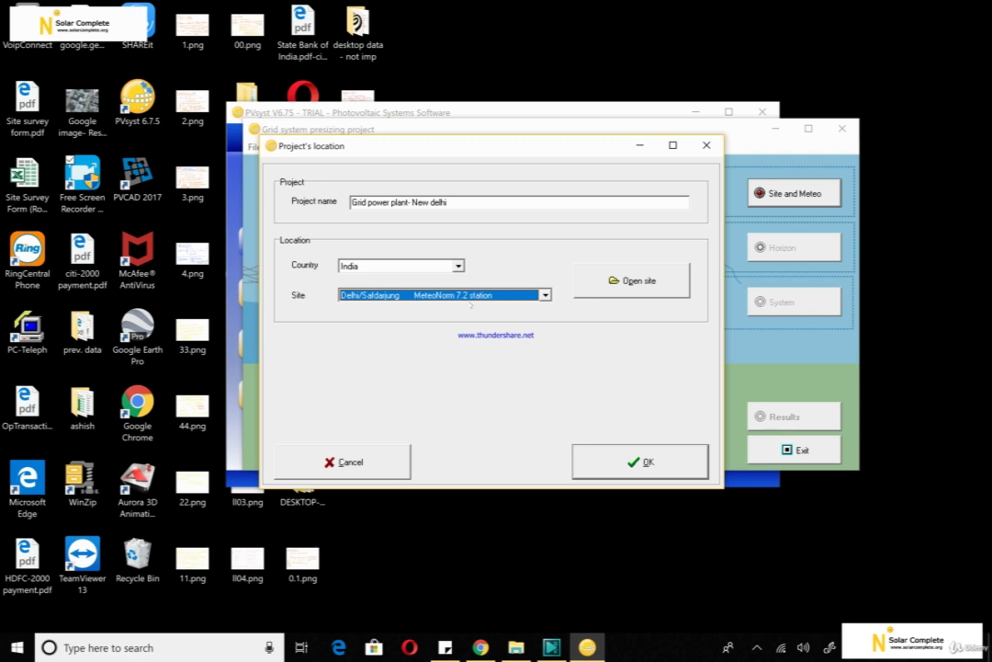
{"action": "left_click", "coordinate": [471, 295]}
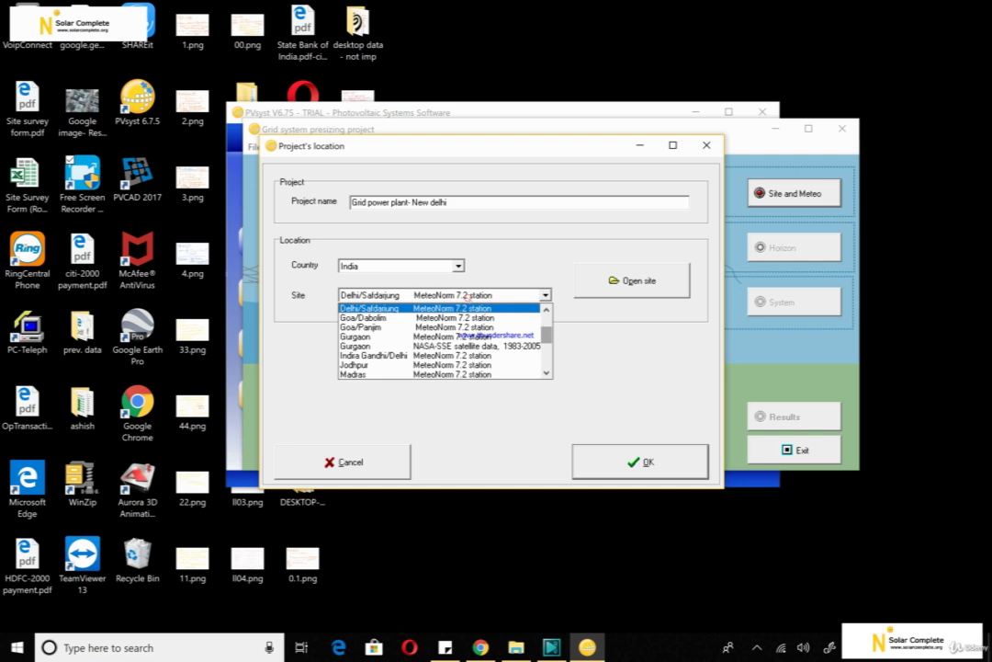
{"action": "left_click", "coordinate": [471, 307]}
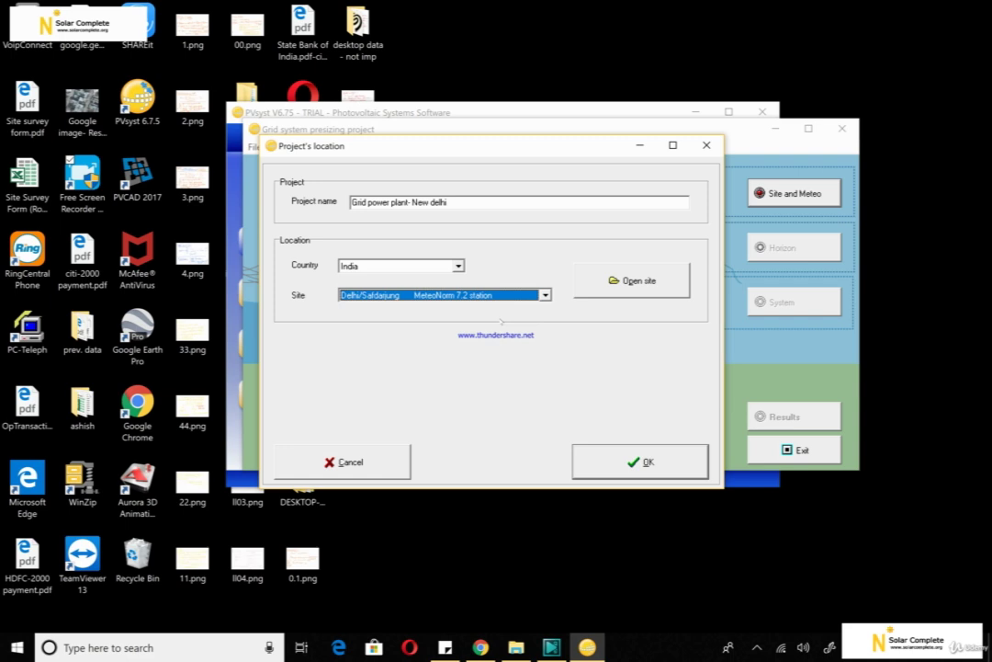
Open the Delhi/Safdarjung site parameters and examine the sun paths diagram
{"action": "left_click", "coordinate": [609, 286]}
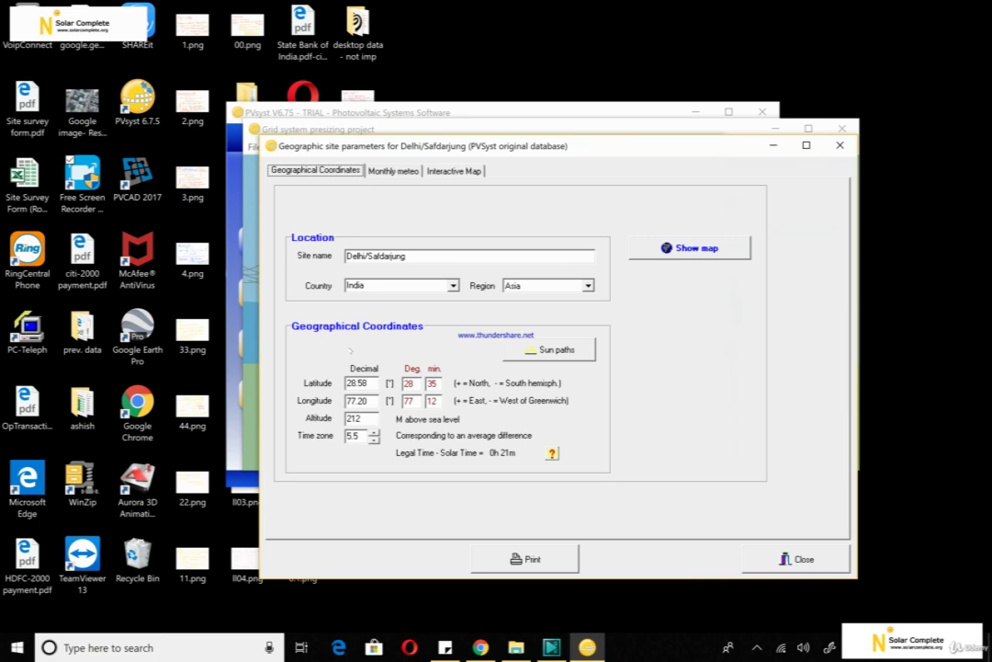
{"action": "left_click", "coordinate": [529, 349]}
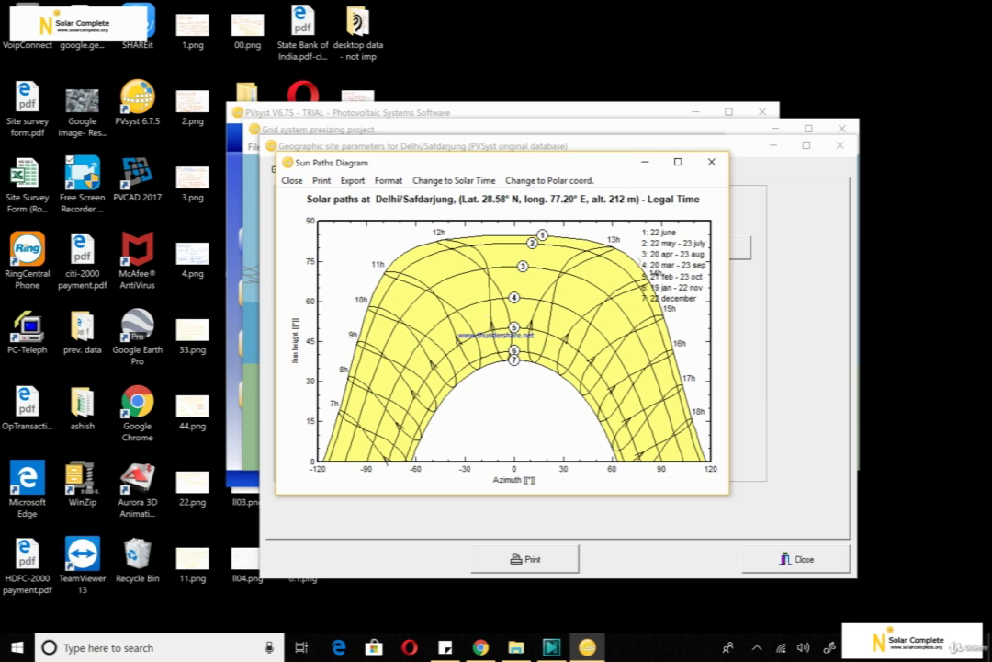
{"action": "left_click", "coordinate": [712, 163]}
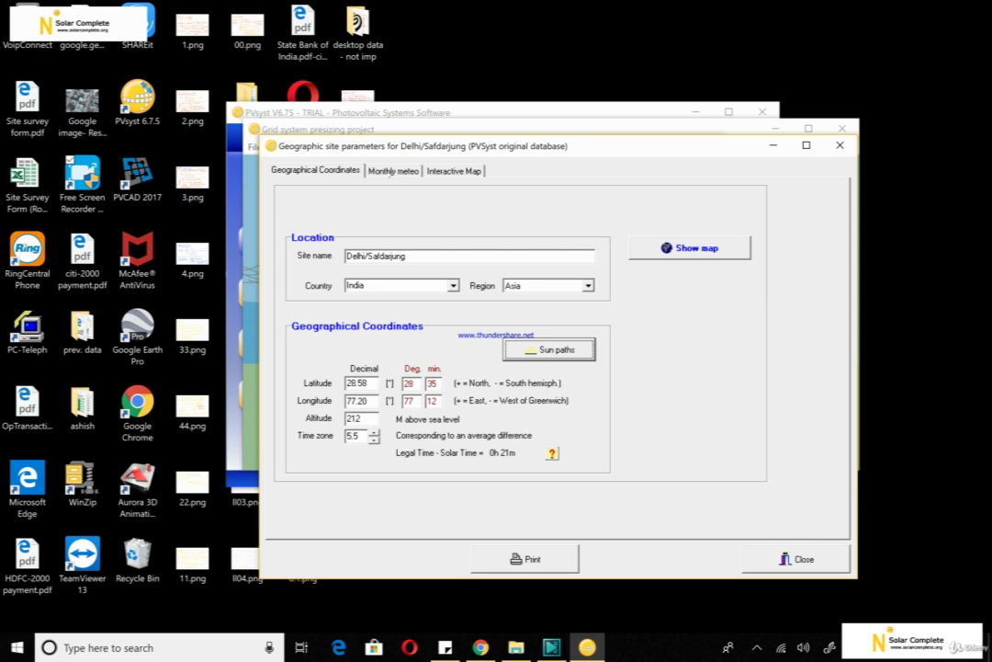
Show the site's monthly meteo data and set the irradiation units to kWh/m².day
{"action": "left_click", "coordinate": [393, 170]}
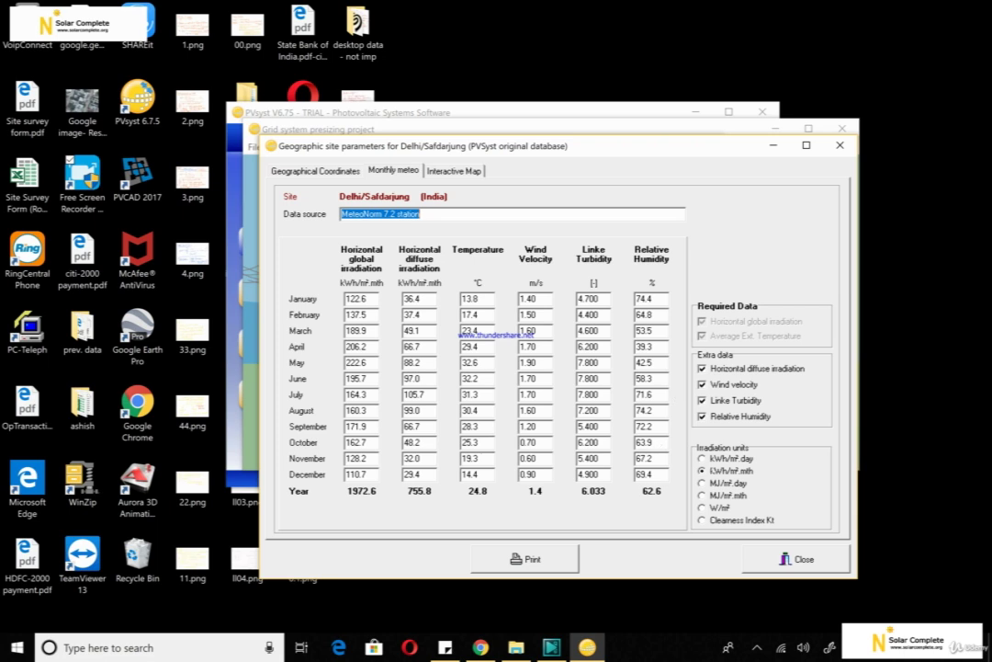
{"action": "left_click", "coordinate": [703, 459]}
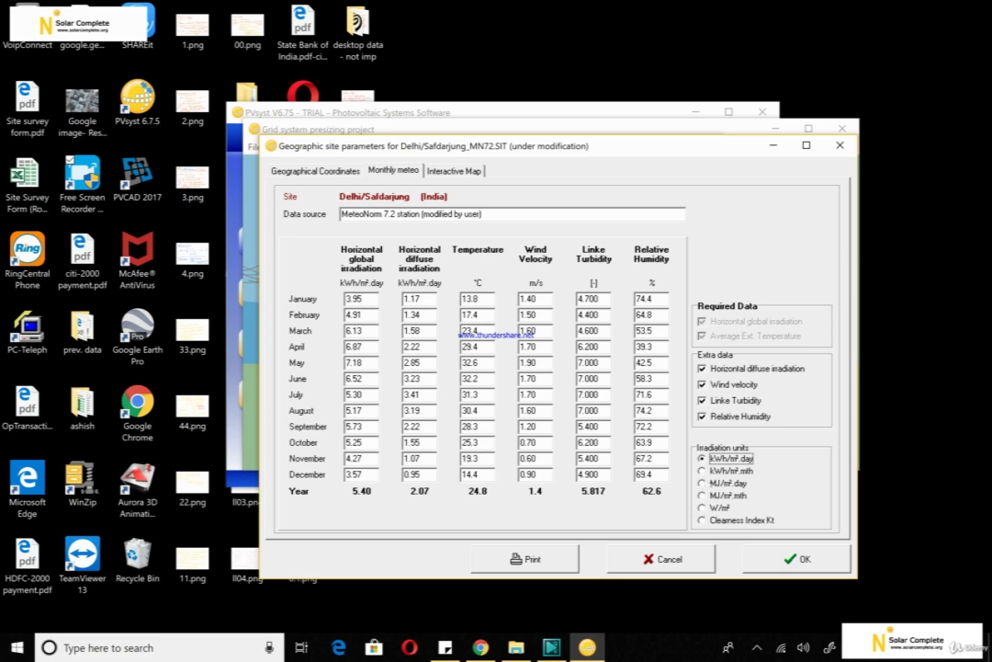
Exclude relative humidity, Linke turbidity and wind velocity from the extra meteo data, and include all three again
{"action": "left_click", "coordinate": [730, 416]}
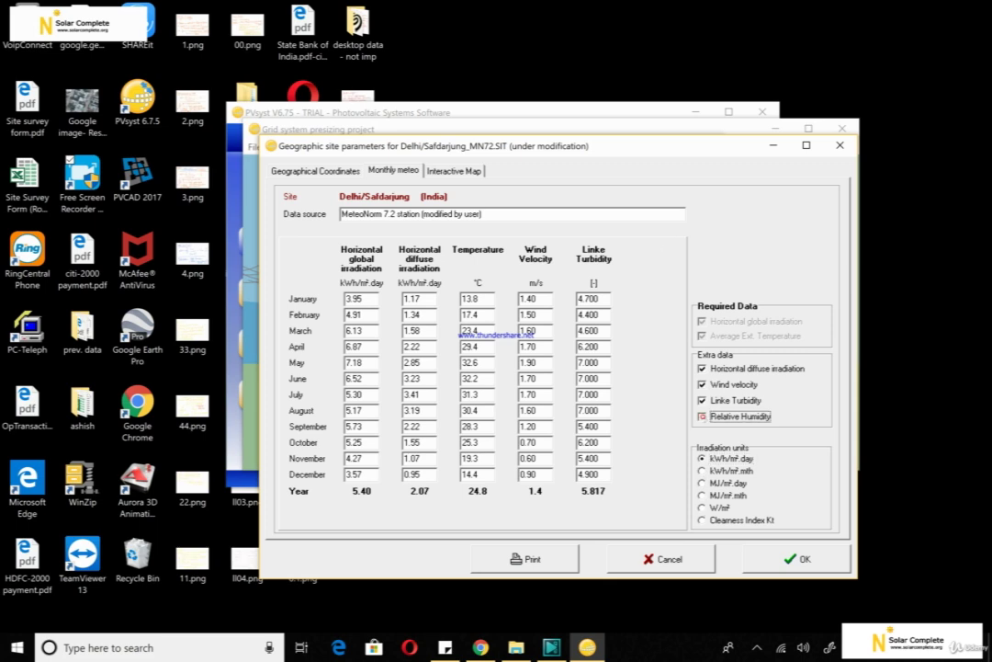
{"action": "left_click", "coordinate": [702, 401]}
{"action": "left_click", "coordinate": [702, 384]}
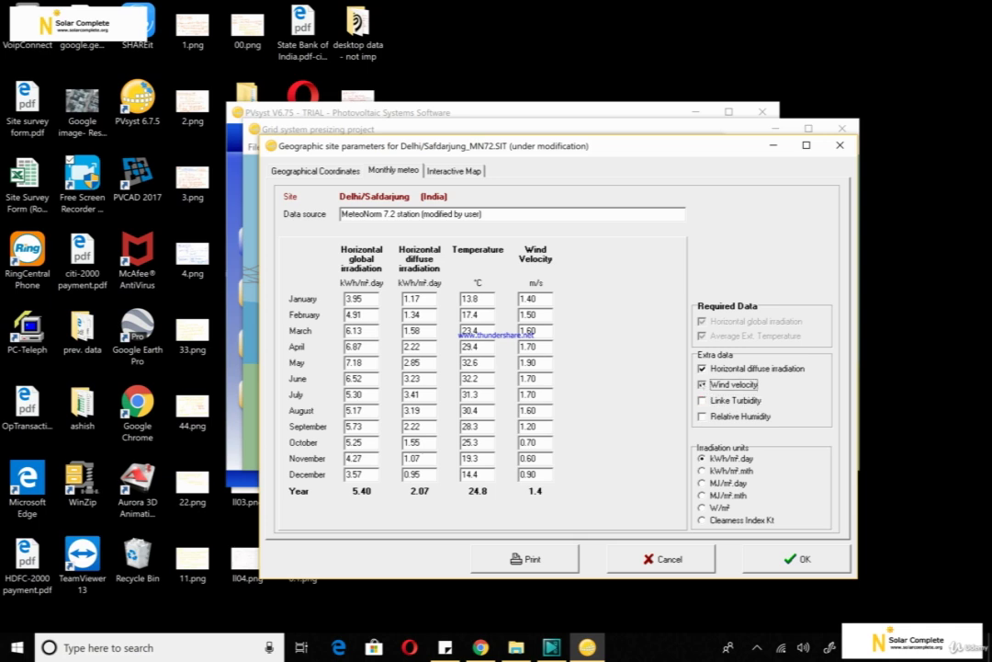
{"action": "left_click", "coordinate": [702, 384]}
{"action": "left_click", "coordinate": [702, 401]}
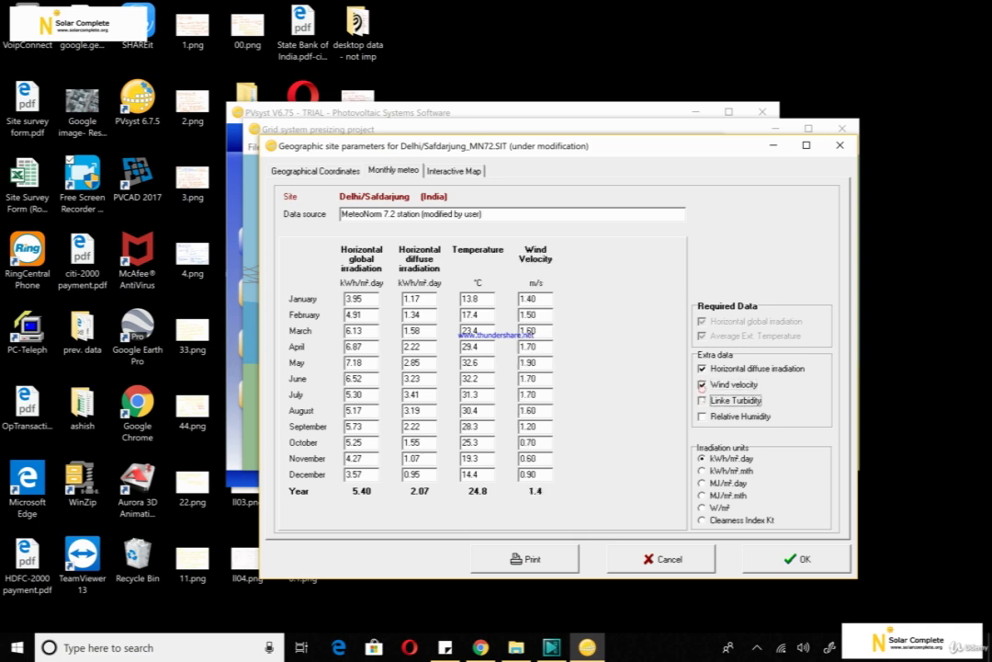
{"action": "left_click", "coordinate": [702, 416]}
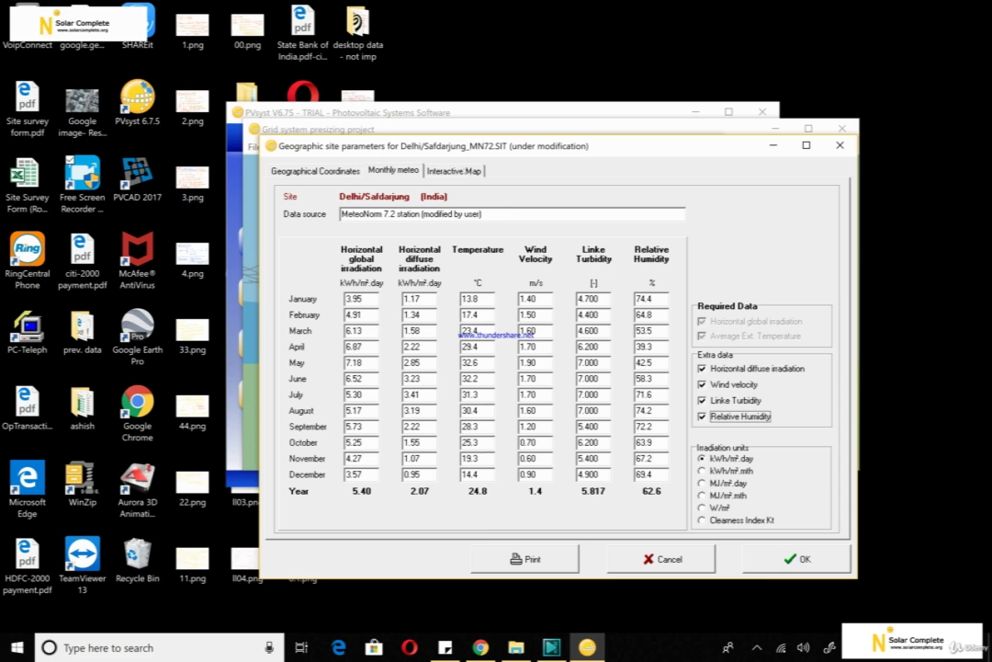
Examine the site's location on the interactive map and review its monthly meteo data and geographical coordinates
{"action": "left_click", "coordinate": [456, 167]}
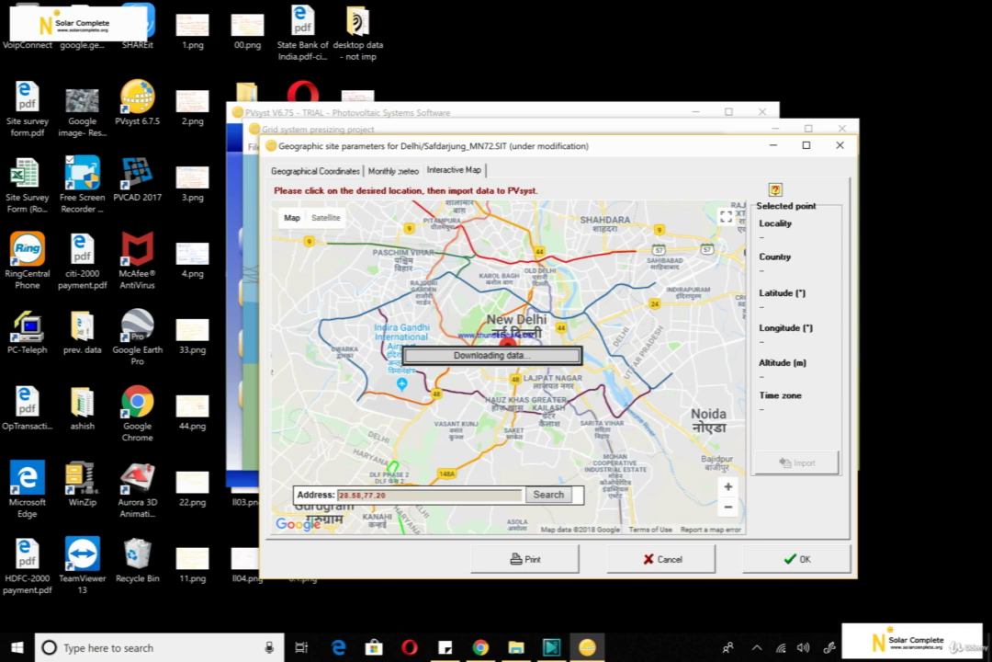
{"action": "left_click", "coordinate": [394, 171]}
{"action": "left_click", "coordinate": [452, 171]}
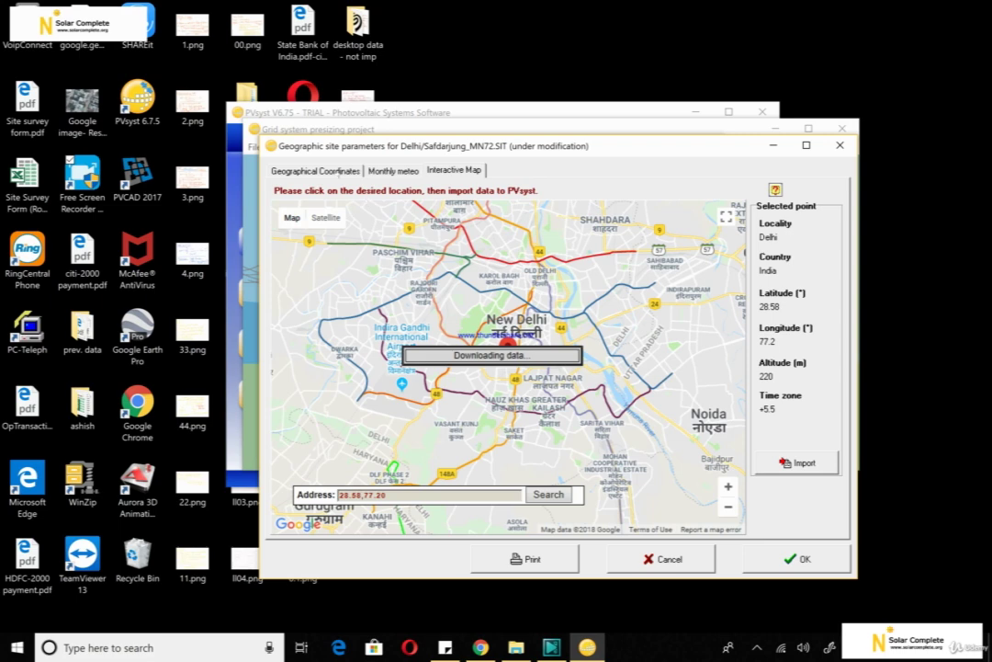
{"action": "left_click", "coordinate": [316, 171]}
{"action": "left_click", "coordinate": [394, 171]}
{"action": "left_click", "coordinate": [453, 171]}
{"action": "left_click", "coordinate": [393, 170]}
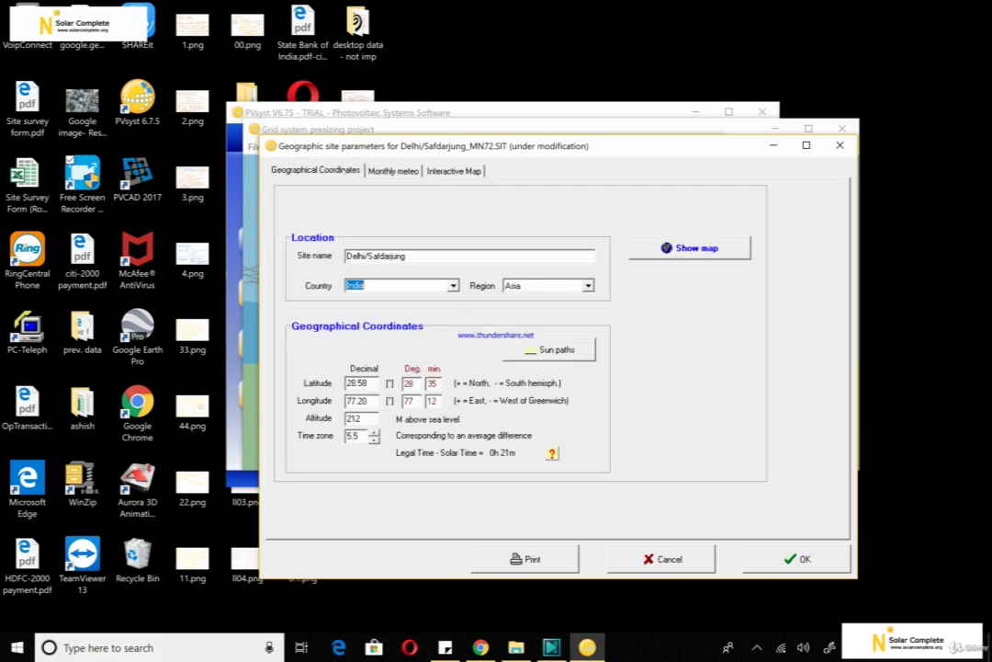
{"action": "left_click", "coordinate": [315, 171]}
Accept the Delhi/Safdarjung site parameters and confirm the project's location
{"action": "left_click", "coordinate": [779, 560]}
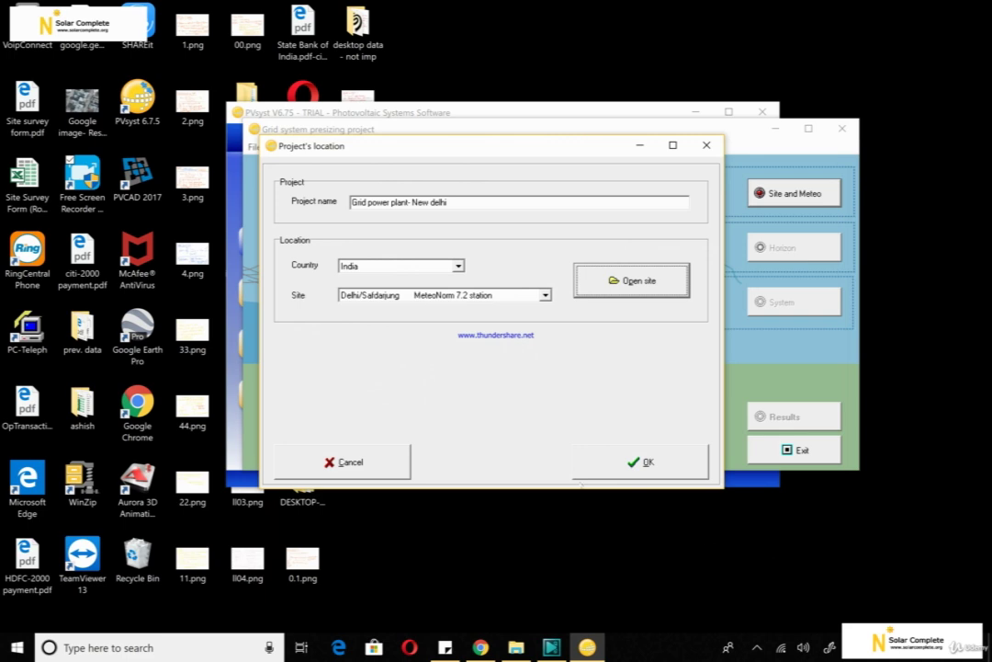
{"action": "left_click", "coordinate": [610, 462]}
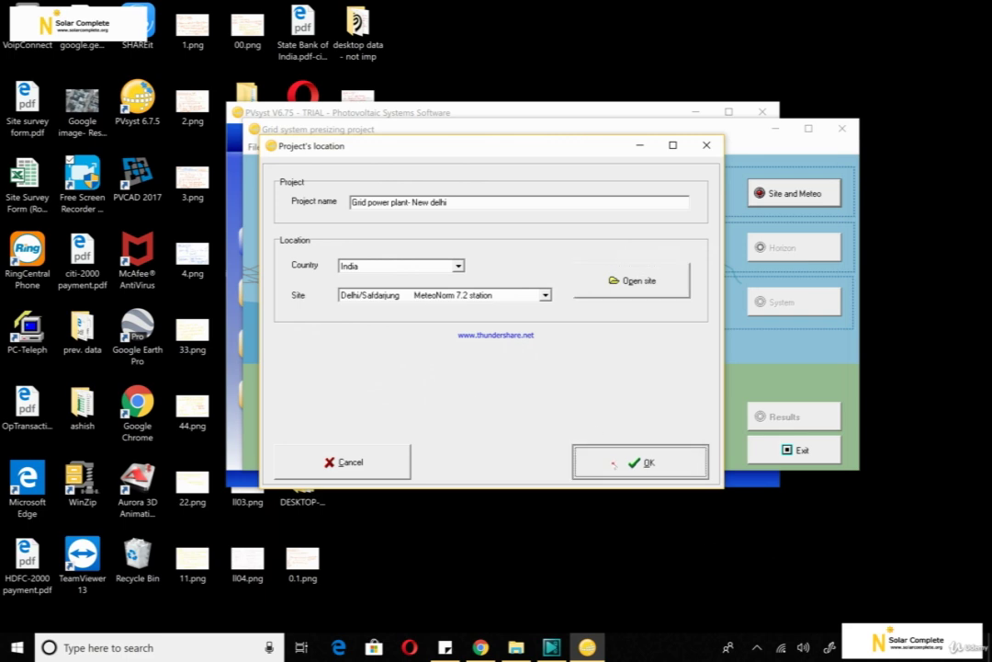